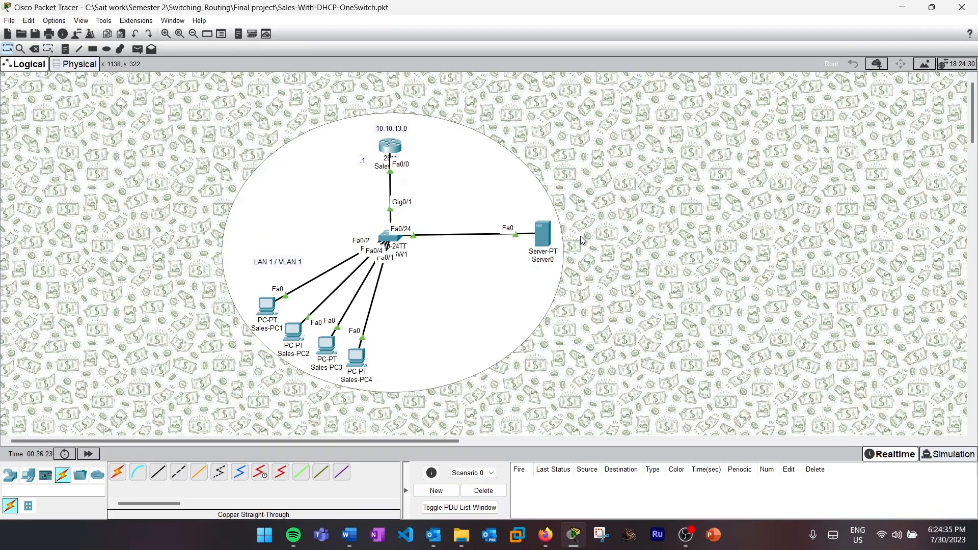
Review Server0's static IP configuration, checking its IPv4 address, subnet mask and default gateway
left_click(545, 233)
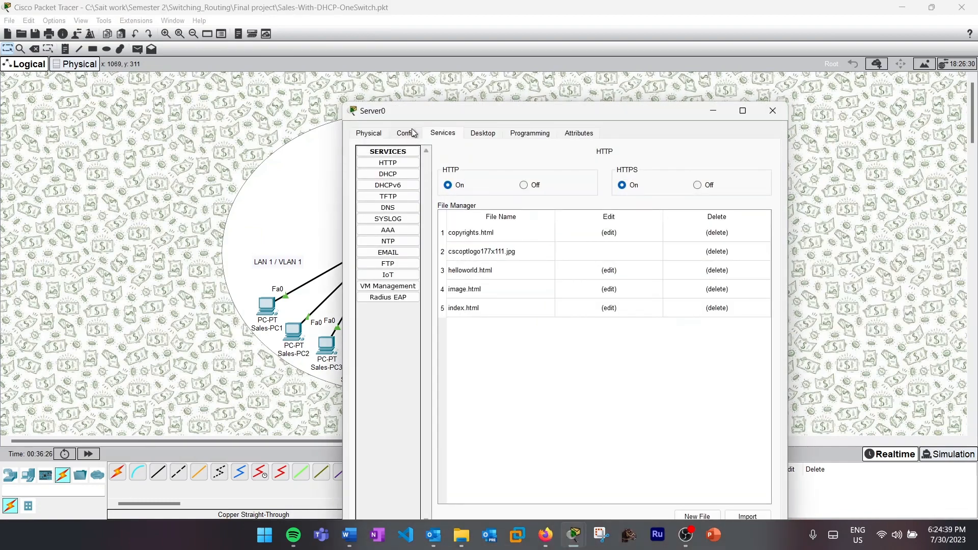
left_click(481, 133)
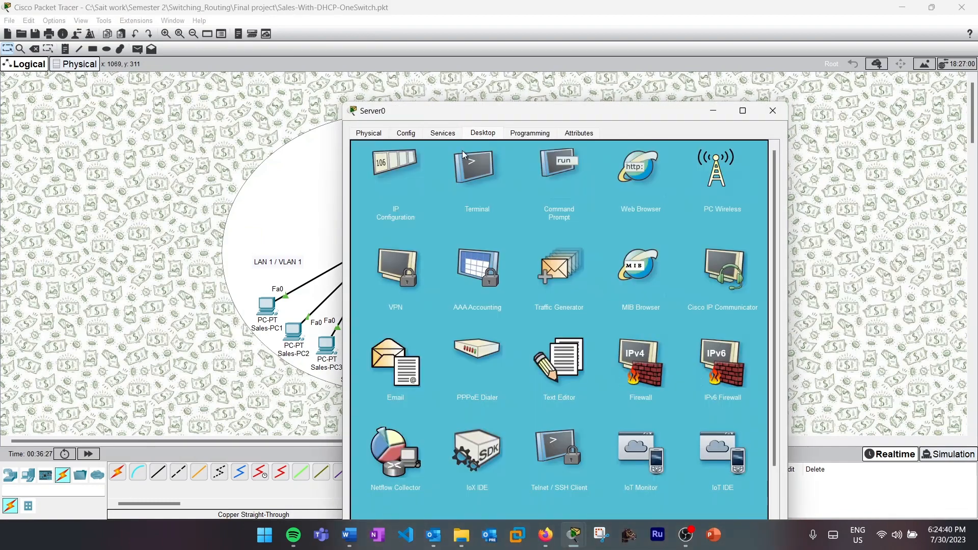
left_click(395, 171)
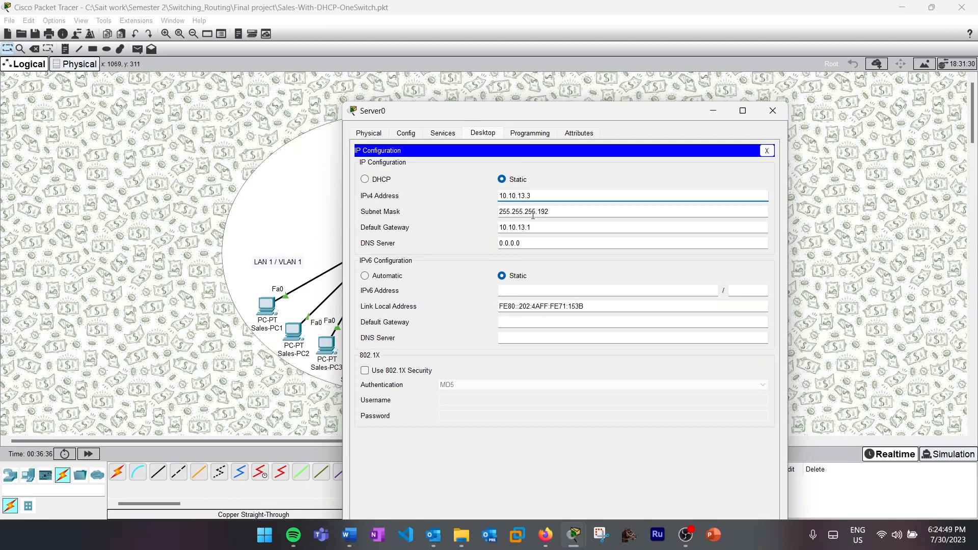
left_click(559, 212)
left_click(548, 230)
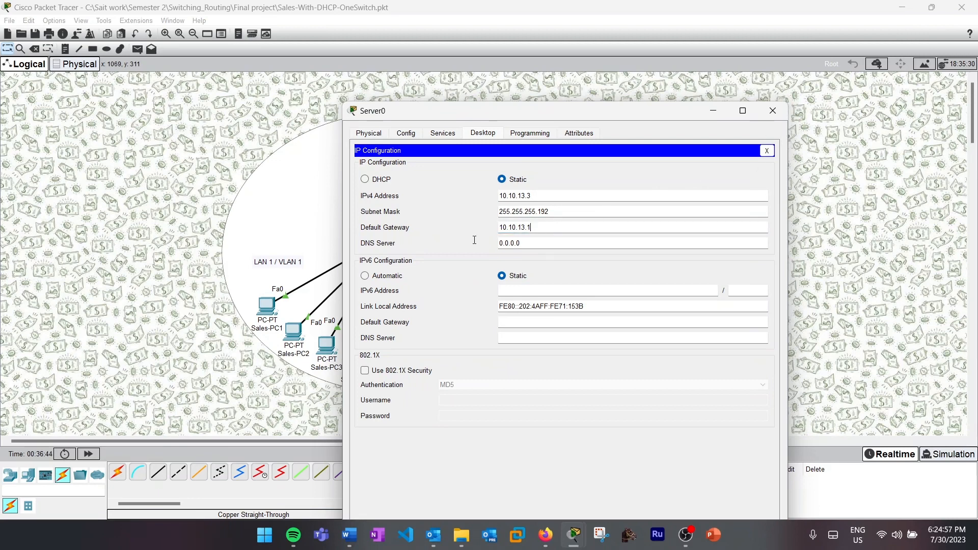
left_click_drag(534, 229, 497, 229)
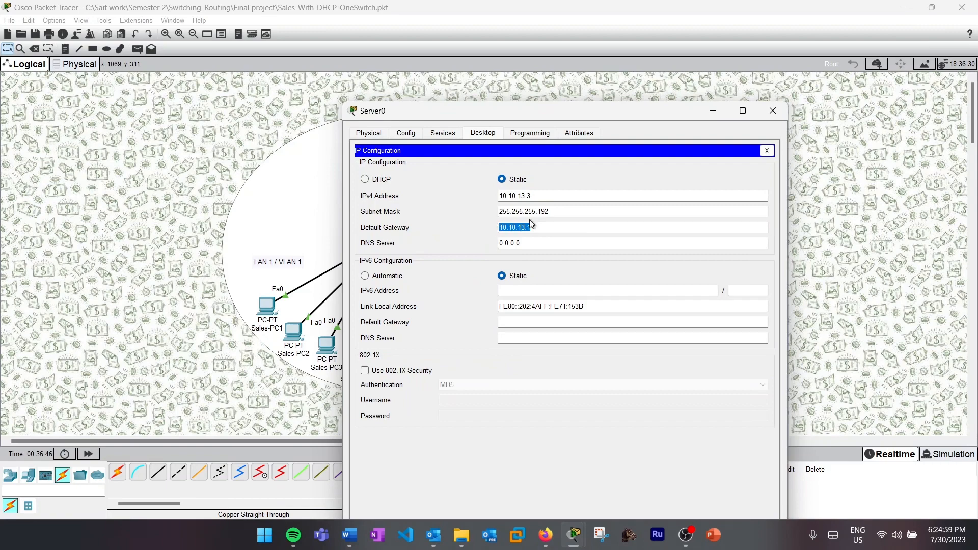
left_click(768, 122)
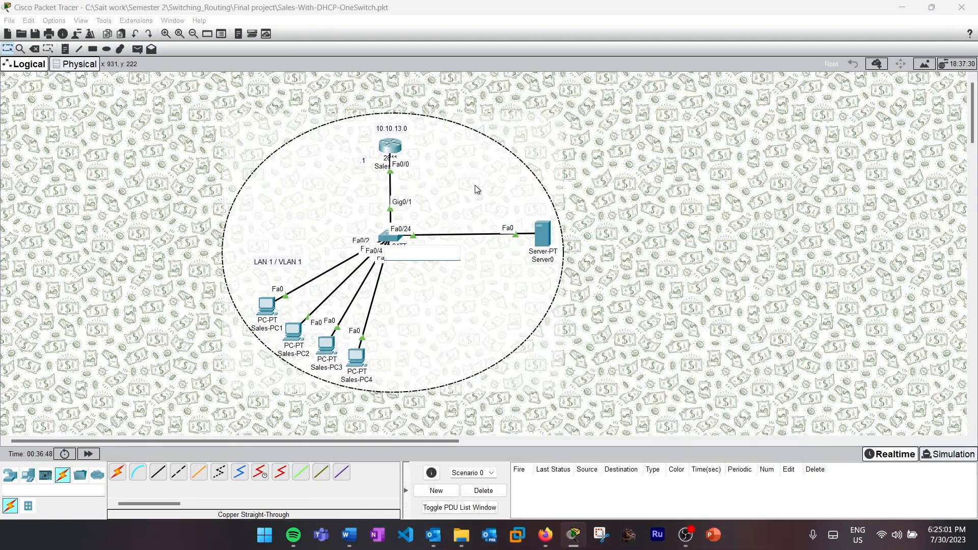
mouse_move(393, 150)
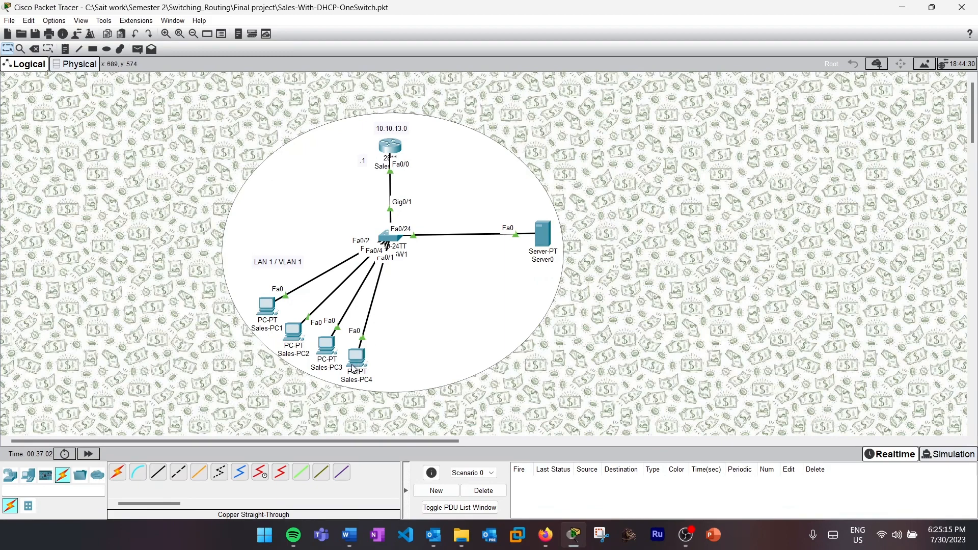
Keep the DHCP service on Server0 switched on and enter Sales-Pool as the pool name
left_click(543, 236)
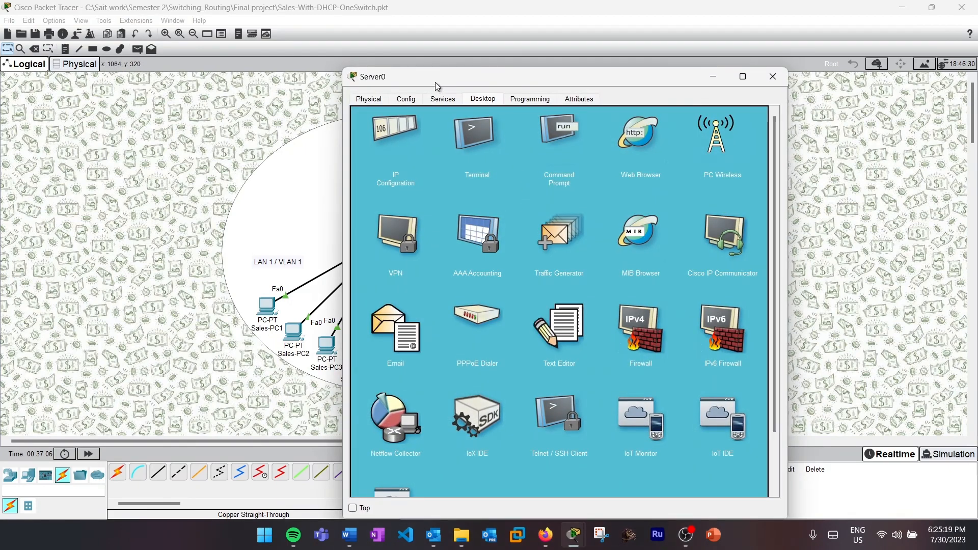
left_click(442, 98)
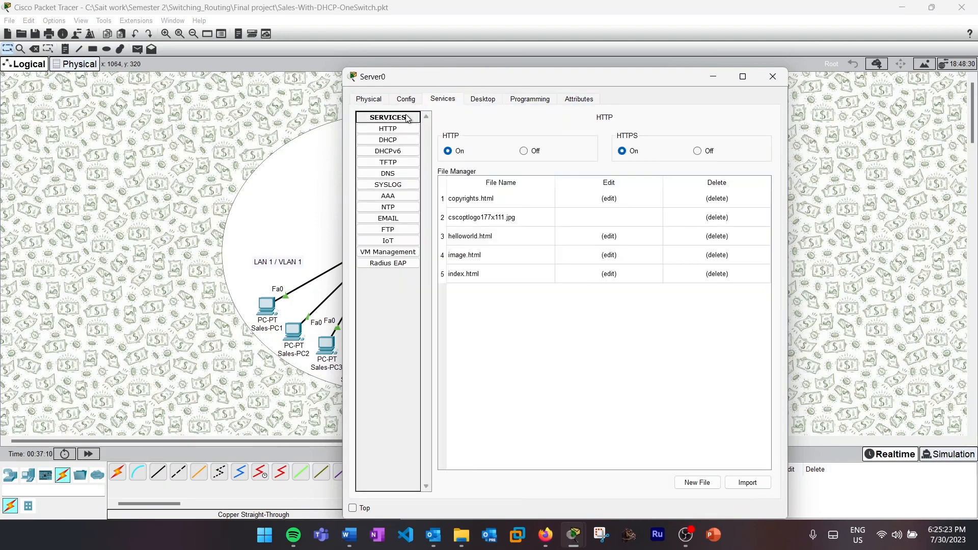
left_click(407, 140)
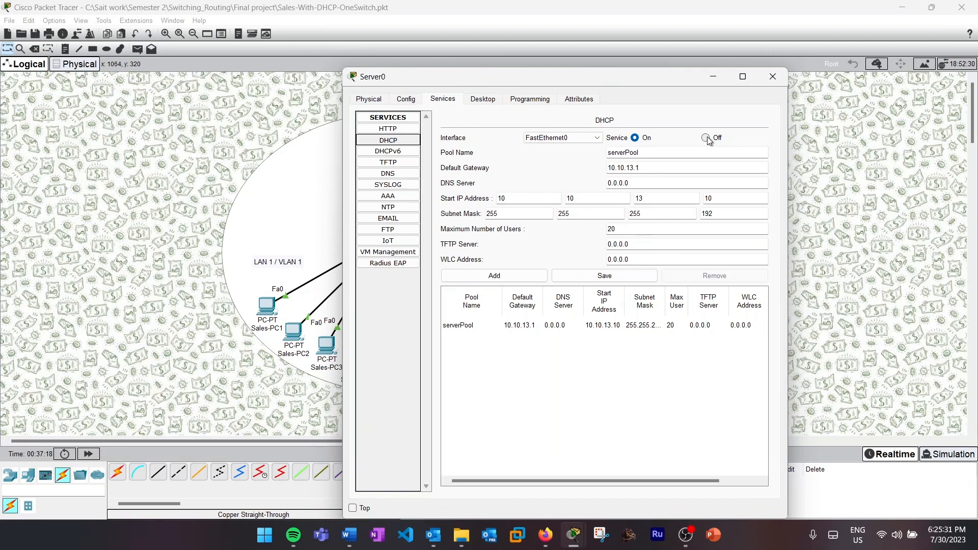
left_click(635, 138)
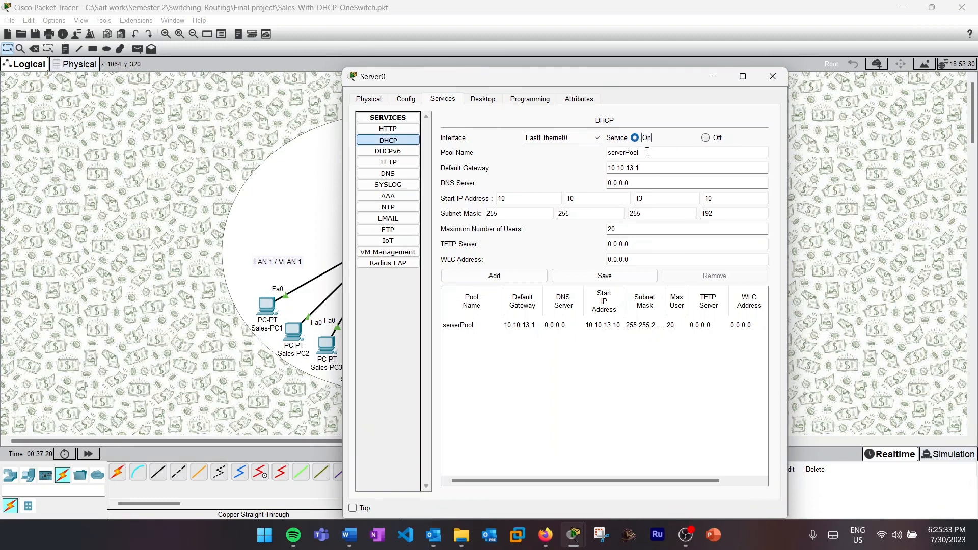
left_click(626, 153)
key("BackSpace")
key("BackSpace")
key("BackSpace")
key("BackSpace")
key("BackSpace")
key("BackSpace")
type("Sales-")
Check the pool's default gateway, start IP address and subnet mask against Server0's own IP configuration
left_click(666, 166)
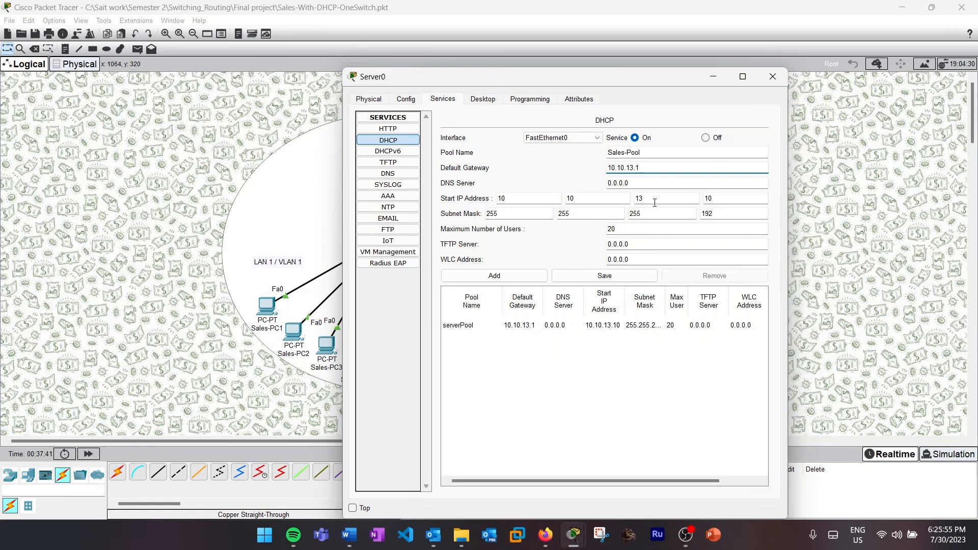
left_click(719, 196)
left_click(510, 214)
left_click(483, 99)
left_click(391, 138)
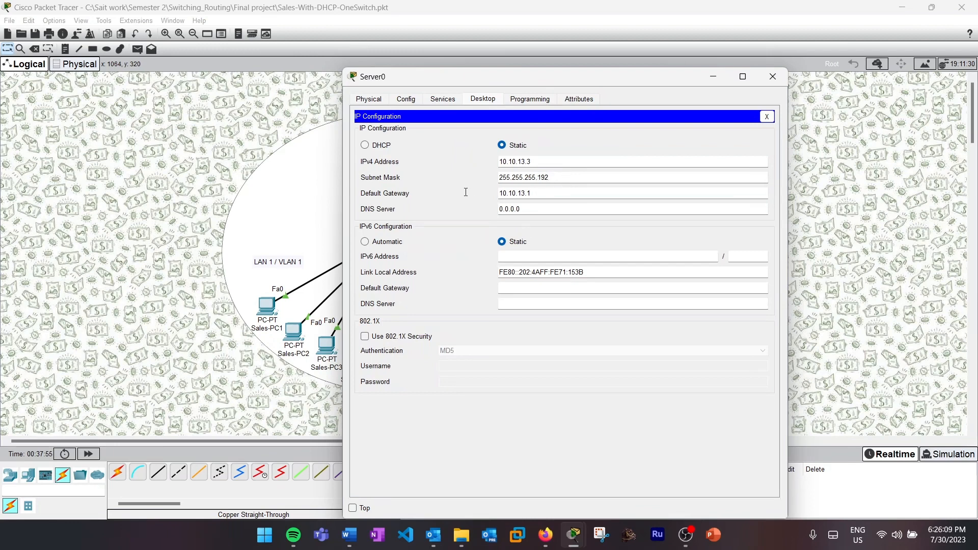
key("ctrl+a")
left_click(767, 116)
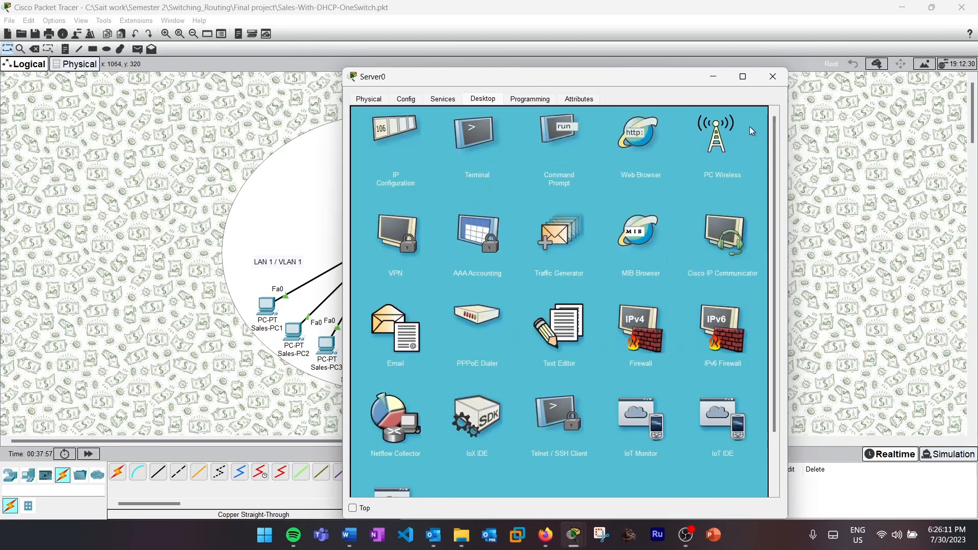
Set the maximum number of users for Sales-Pool to 6 and save it as a new DHCP pool on Server0
left_click(442, 99)
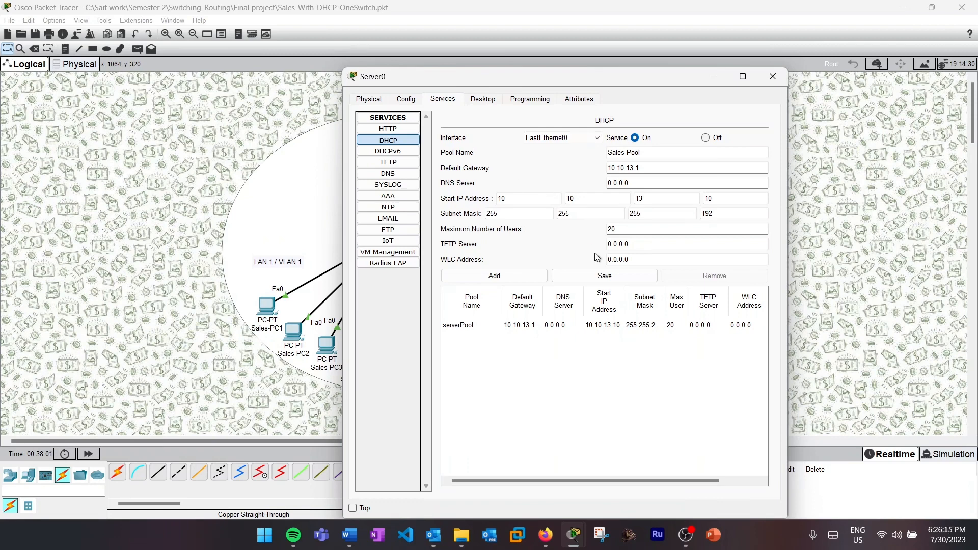
left_click(628, 229)
type("6")
key("BackSpace")
key("BackSpace")
type("6")
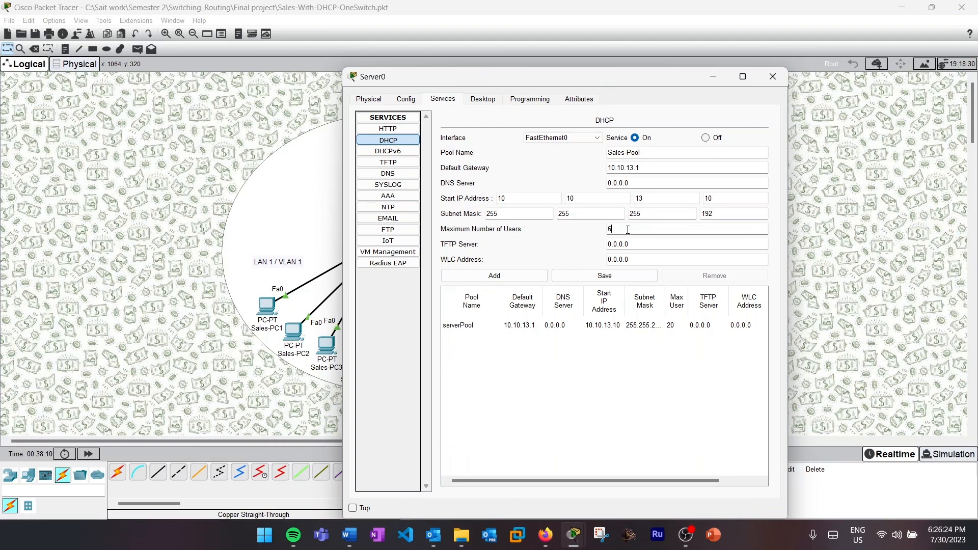
left_click(604, 277)
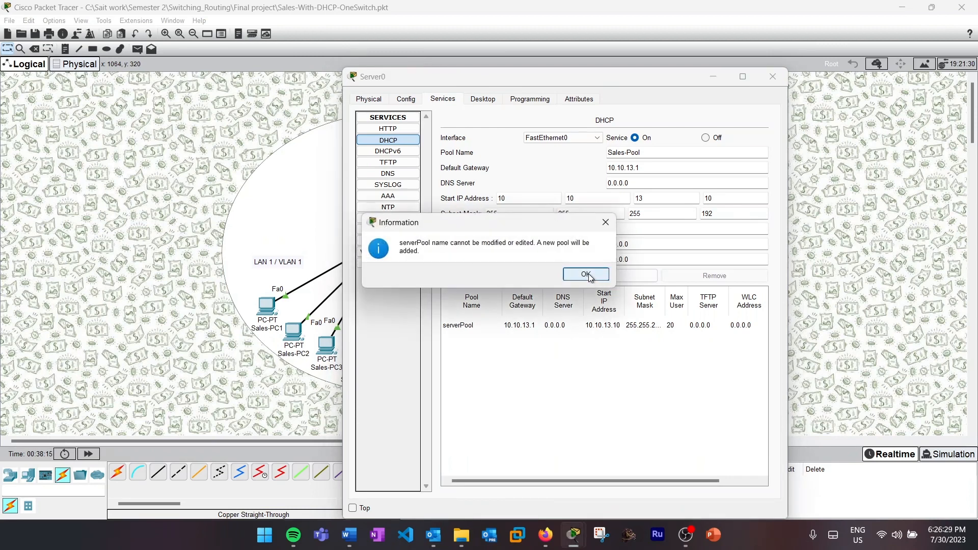
left_click(587, 274)
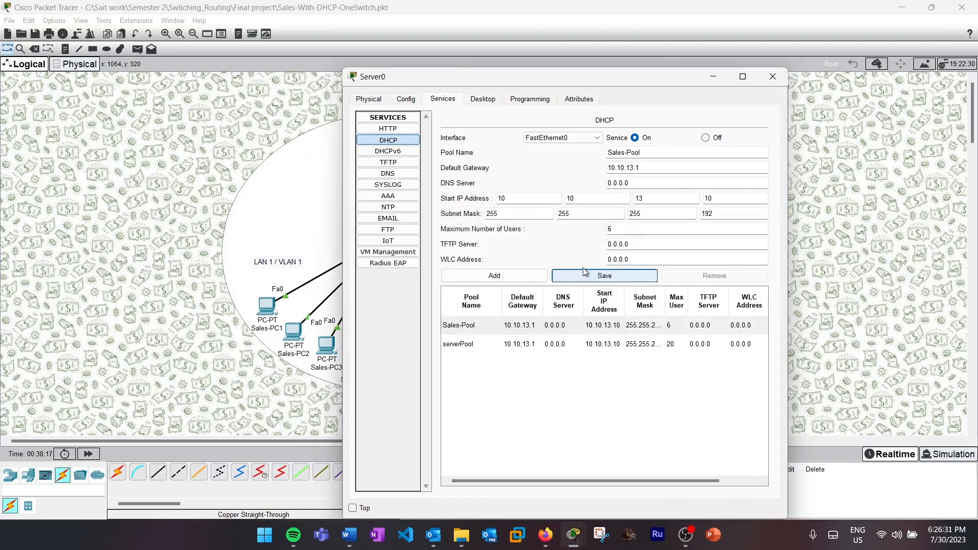
left_click(763, 83)
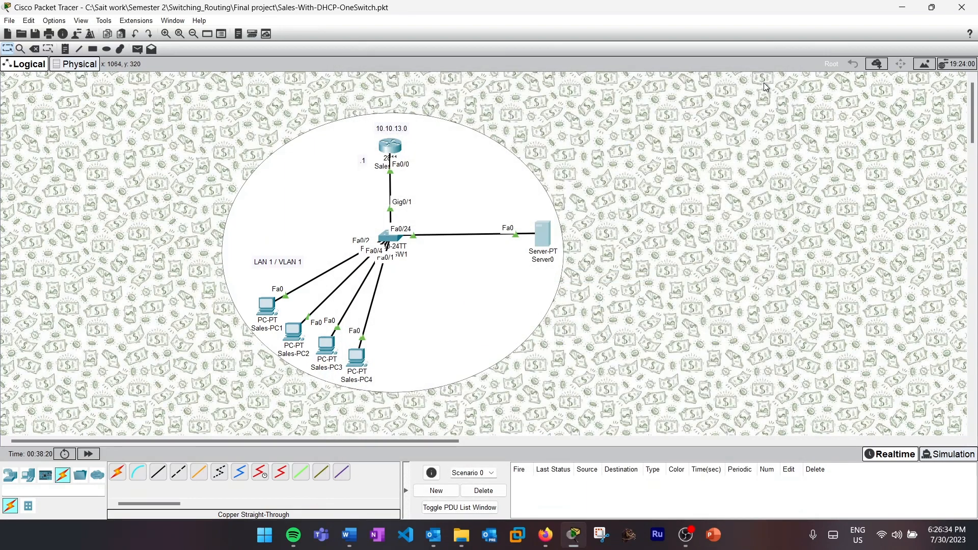
Renew Sales-PC1's address by switching its IP configuration to static and back to DHCP
left_click(269, 306)
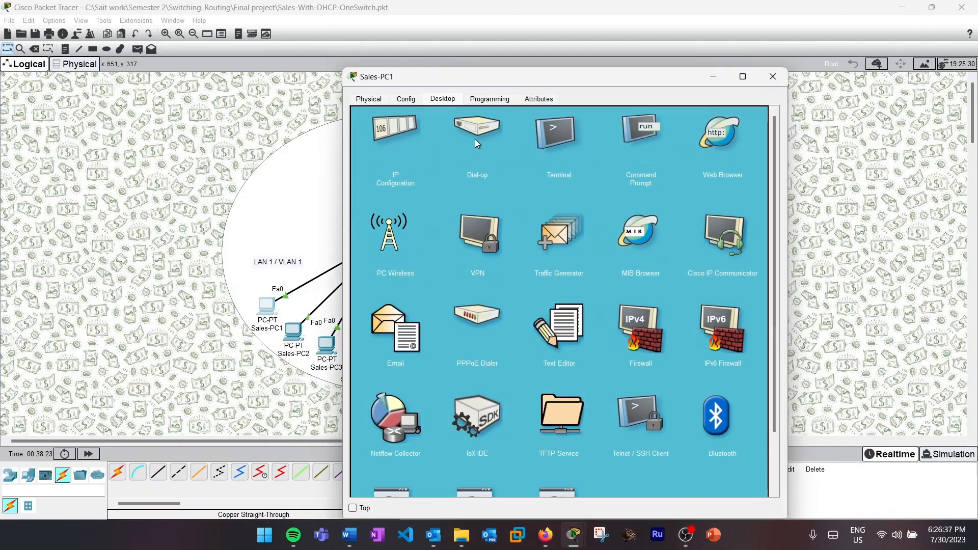
left_click(397, 137)
left_click(507, 157)
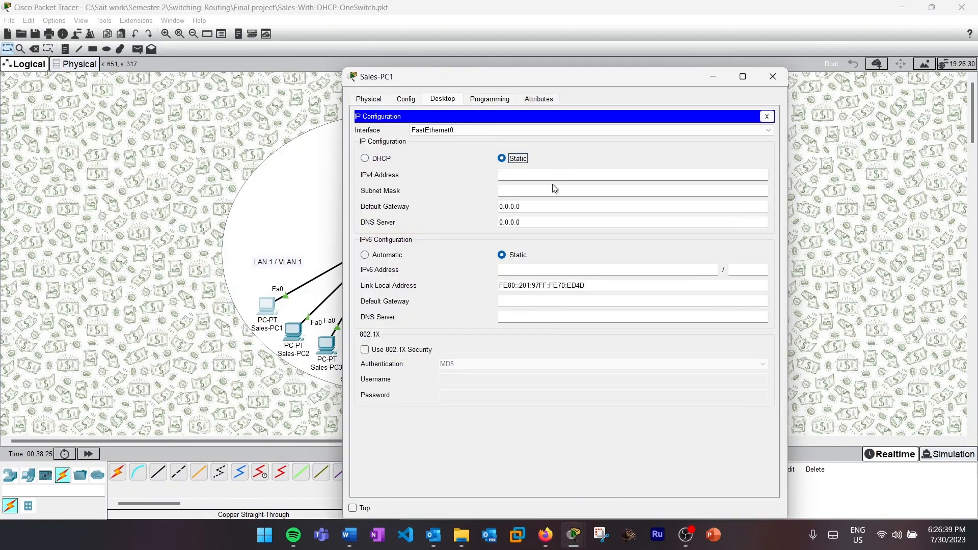
left_click(365, 159)
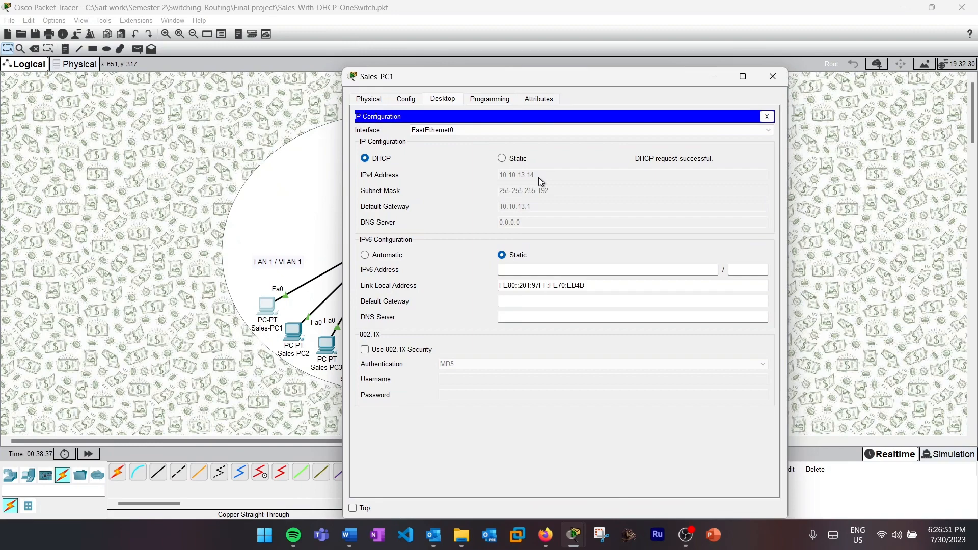
left_click(771, 75)
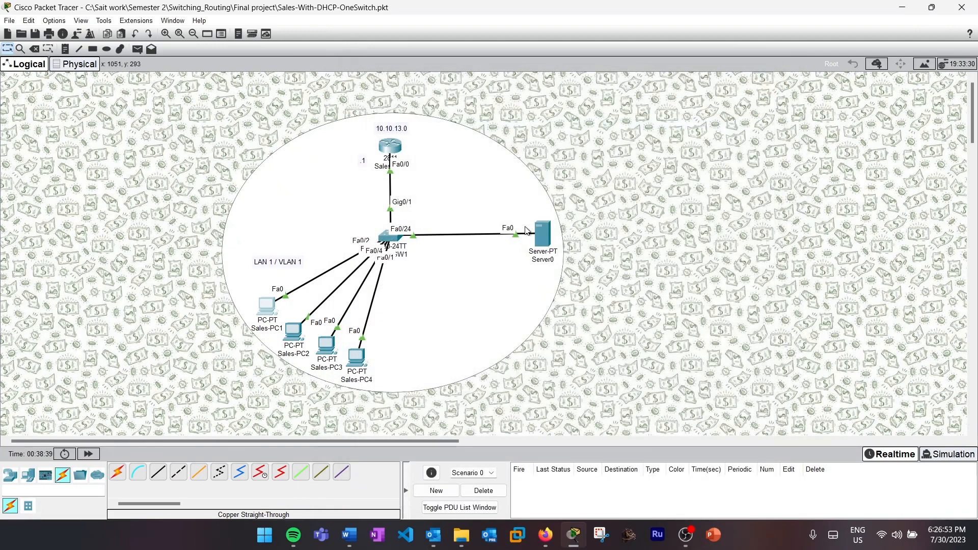
Renew Sales-PC2's address by switching its IP configuration to static and back to DHCP
left_click(289, 340)
left_click(402, 140)
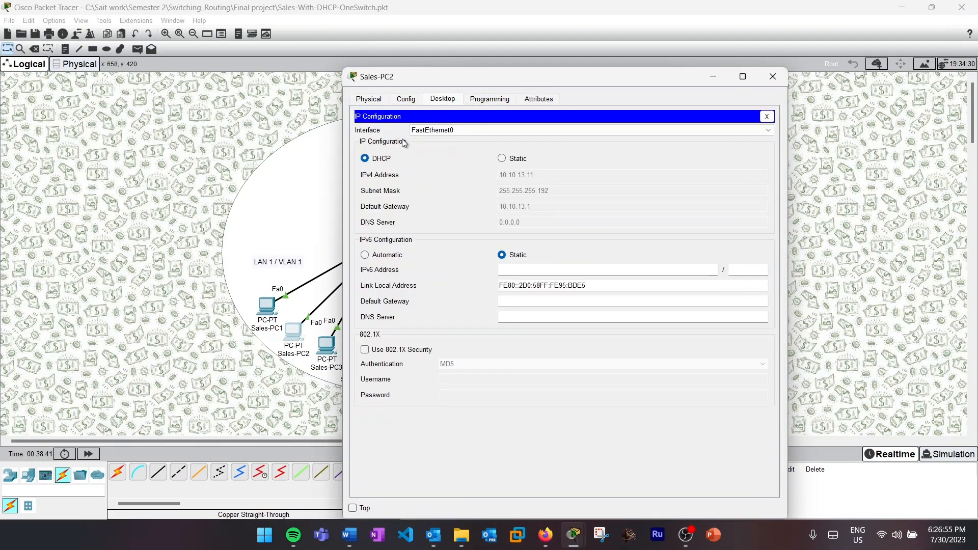
left_click(499, 157)
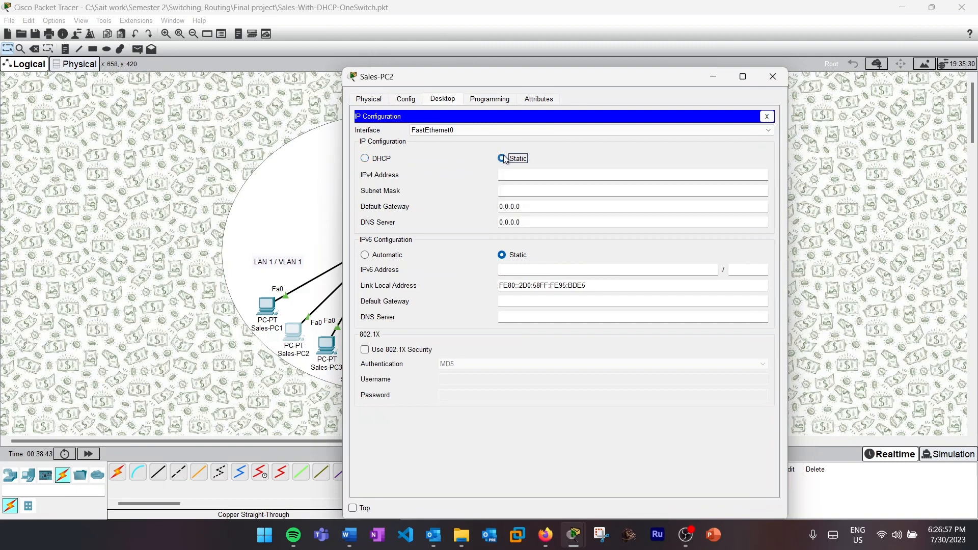
left_click(365, 160)
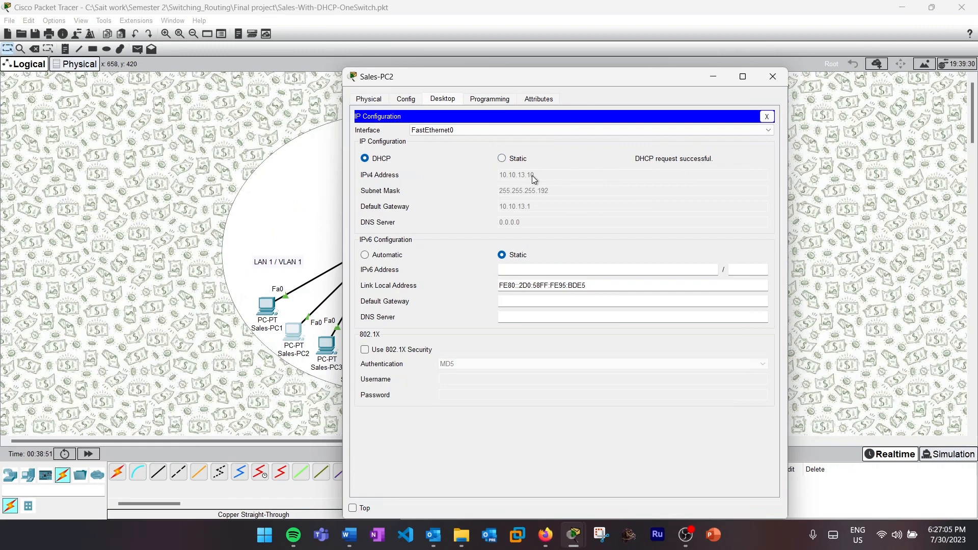
left_click(773, 77)
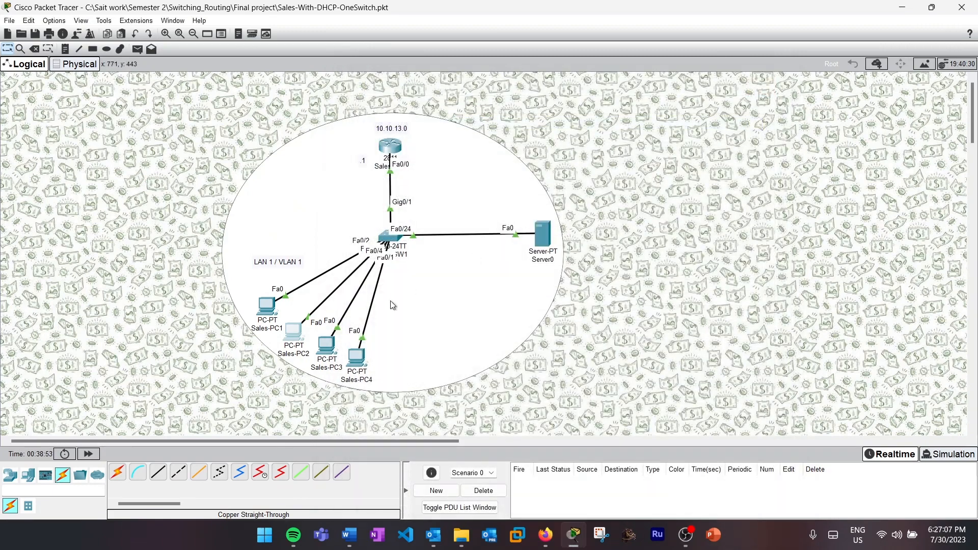
Renew Sales-PC3's address by switching its IP configuration to static and back to DHCP
left_click(328, 348)
left_click(404, 148)
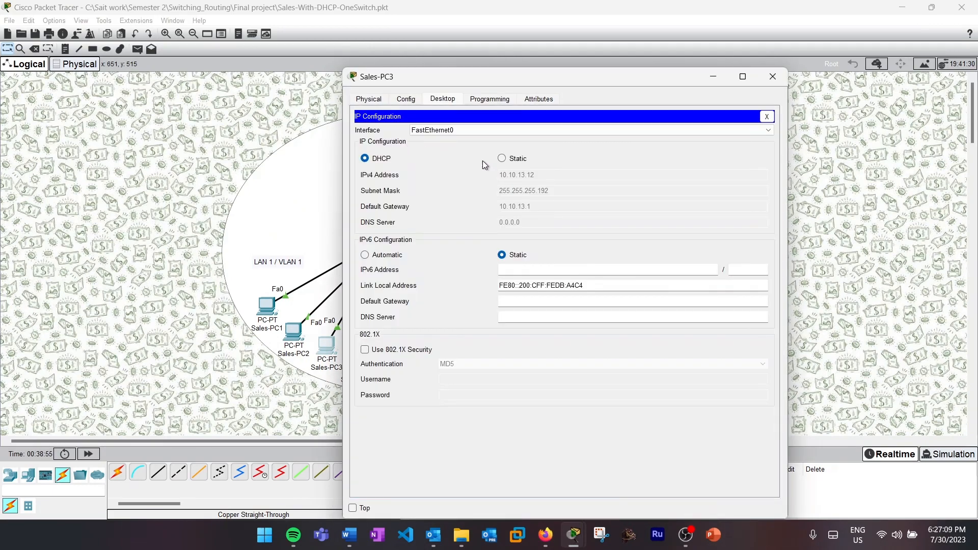
left_click(503, 158)
left_click(374, 159)
left_click(772, 77)
Turn off the DHCP service on Server0
left_click(542, 234)
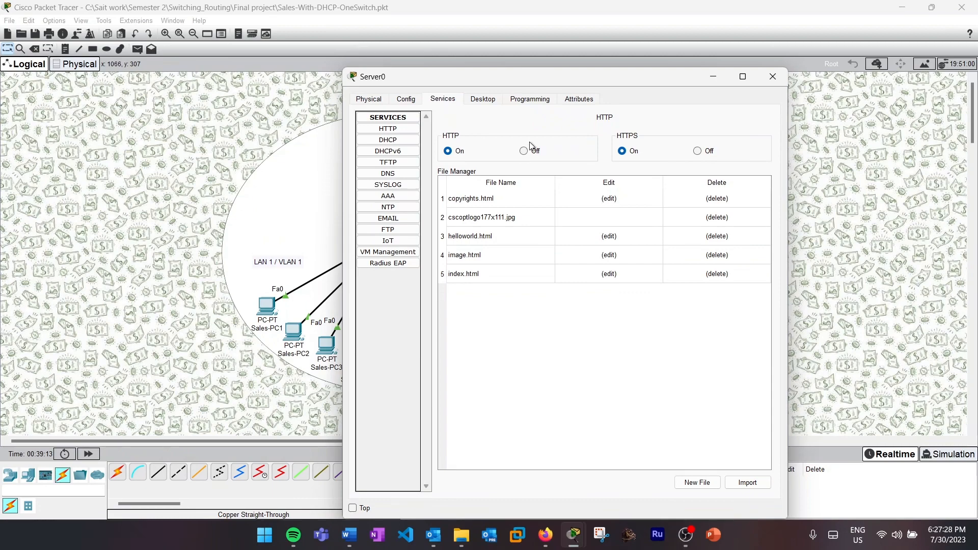
left_click(388, 140)
left_click(706, 138)
left_click(772, 76)
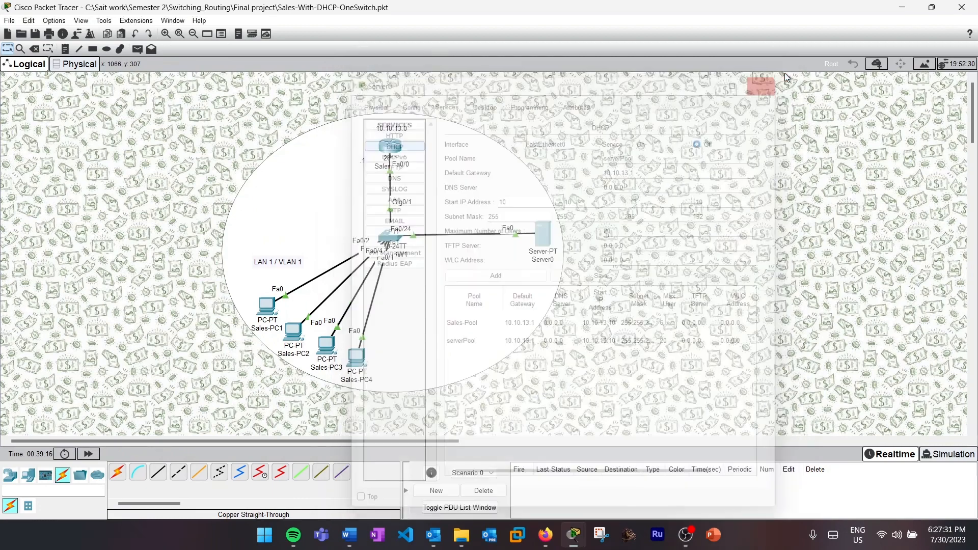
Request a new address for Sales-PC4 by switching its IP configuration to static and back to DHCP
left_click(357, 356)
left_click(422, 139)
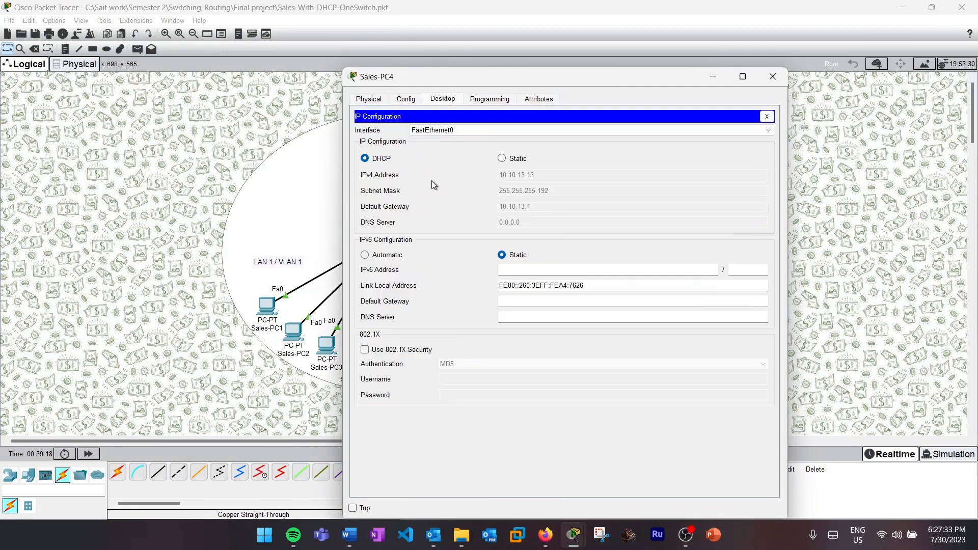
left_click(502, 158)
left_click(365, 158)
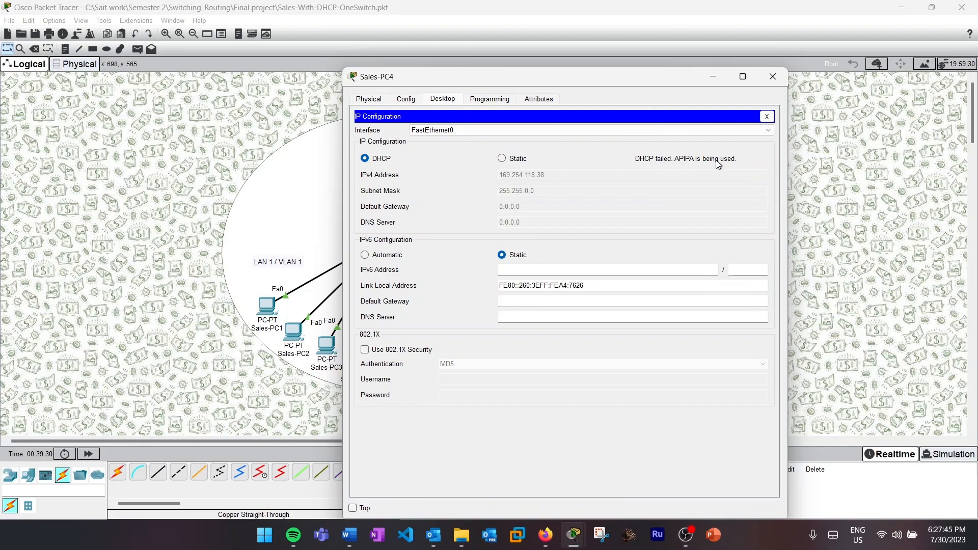
left_click(773, 77)
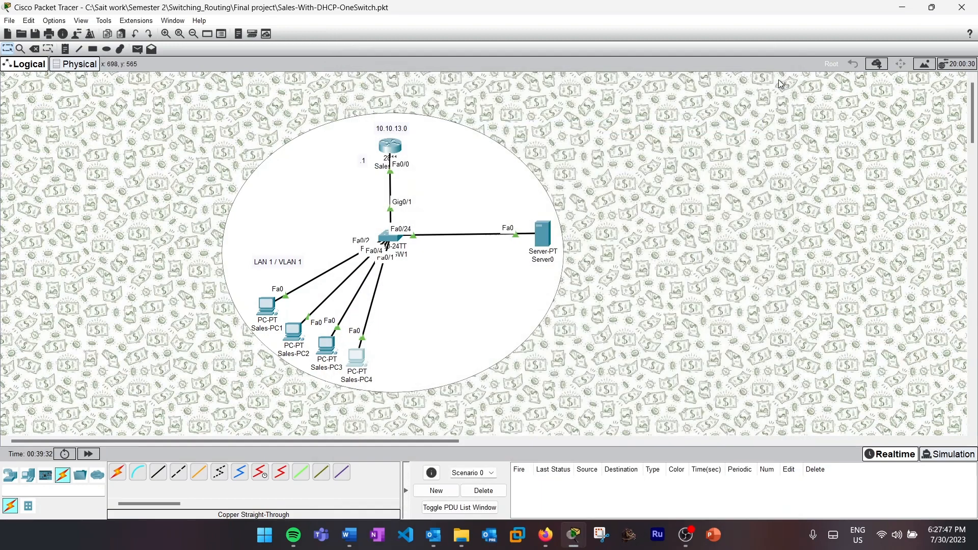